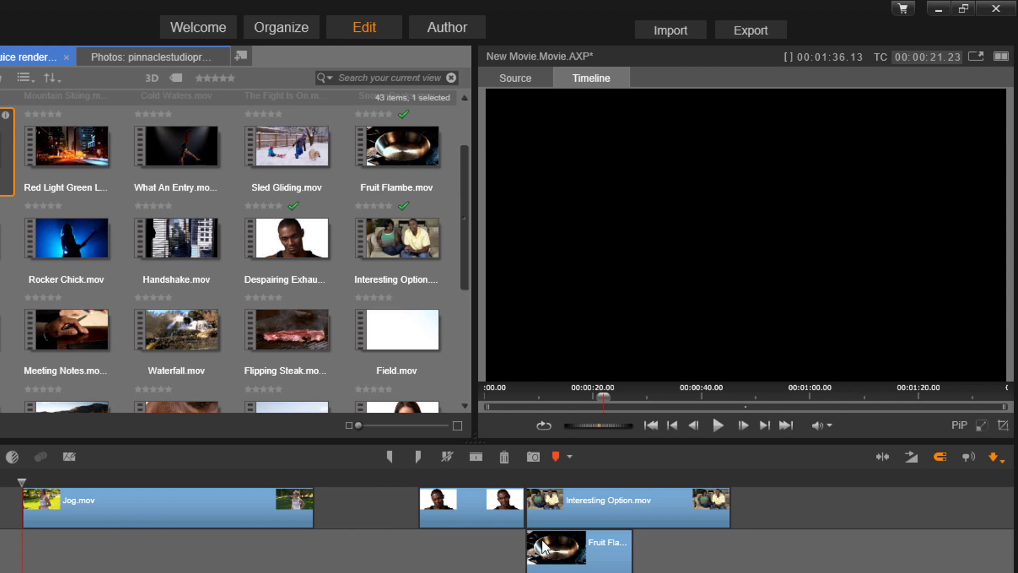
Step: Select Jog.mov and scrub the playhead to 00:00:31.20 inside it
{"action": "left_click", "coordinate": [157, 508]}
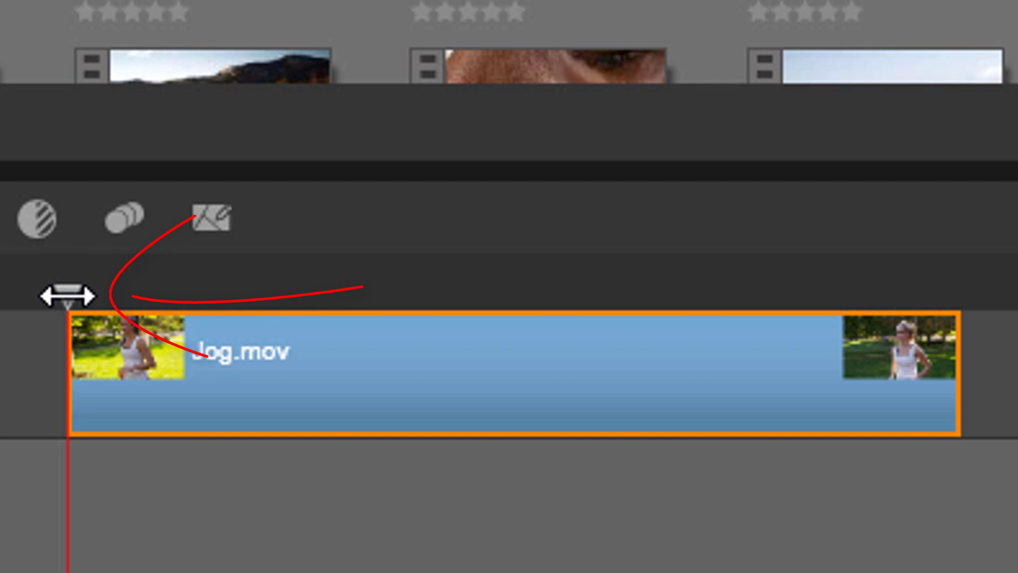
{"action": "left_click_drag", "start_coordinate": [68, 295], "coordinate": [176, 298]}
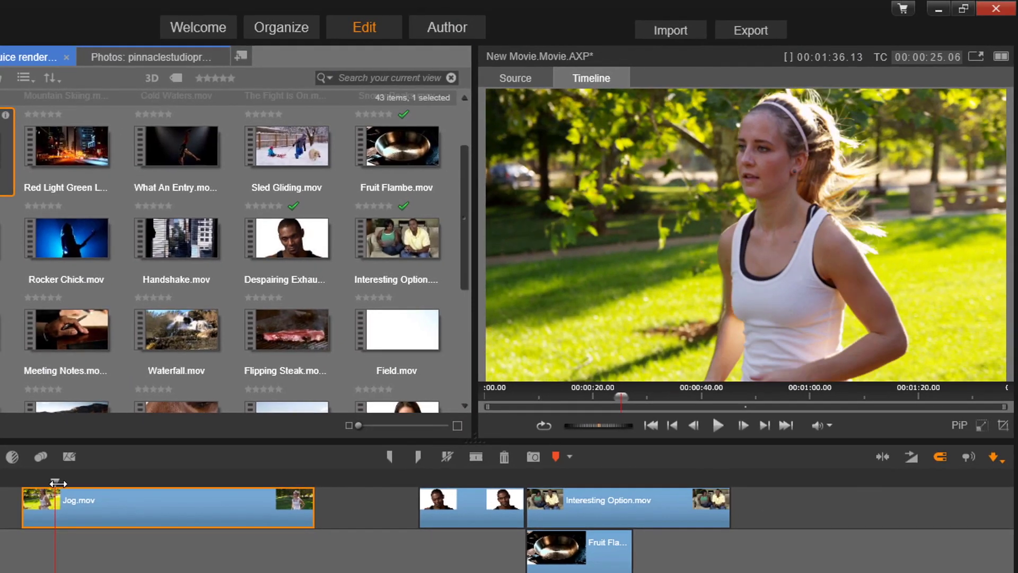
{"action": "mouse_move", "coordinate": [58, 483]}
{"action": "left_mouse_down"}
{"action": "mouse_move", "coordinate": [127, 481]}
{"action": "mouse_move", "coordinate": [120, 487]}
{"action": "left_mouse_up"}
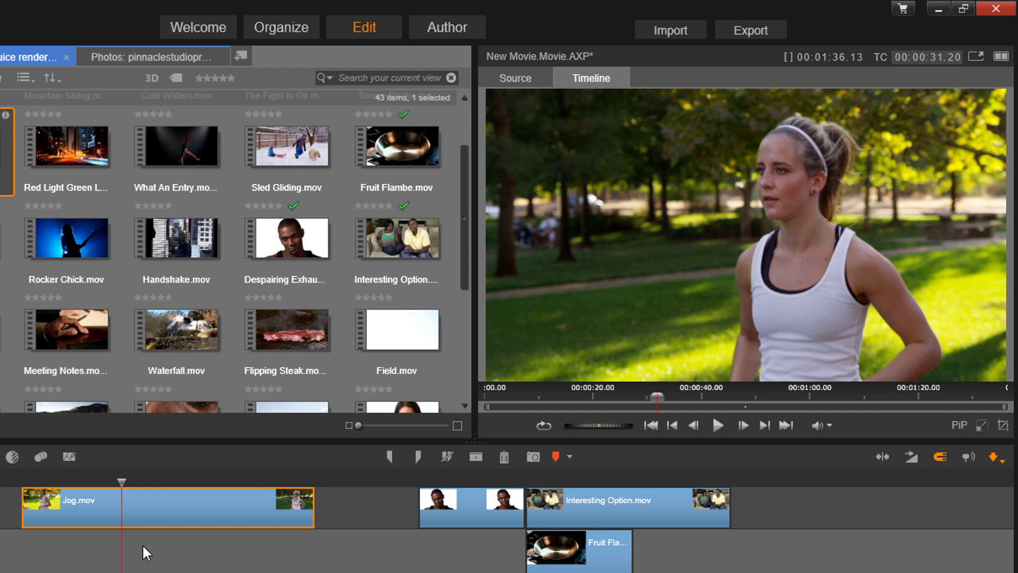
Step: Split Jog.mov at the playhead, then again slightly later at 00:00:37.08
{"action": "left_click", "coordinate": [476, 457]}
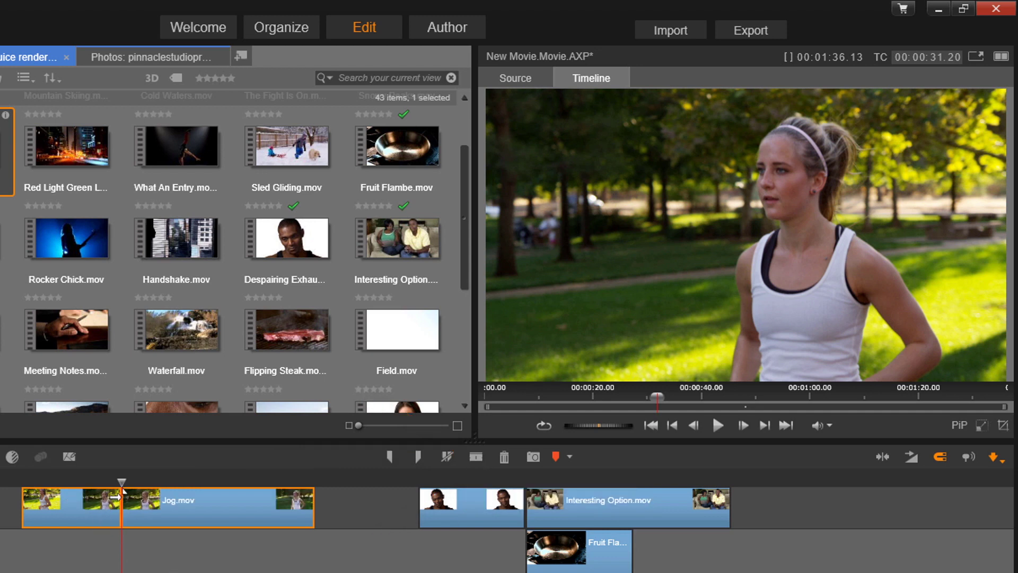
{"action": "left_click_drag", "start_coordinate": [121, 481], "coordinate": [177, 485]}
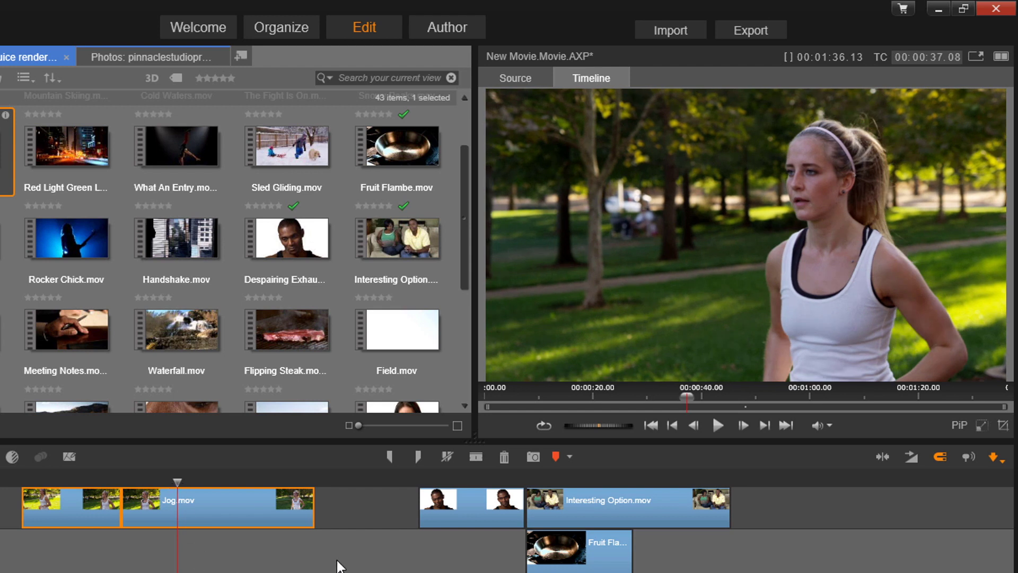
{"action": "left_click", "coordinate": [477, 457]}
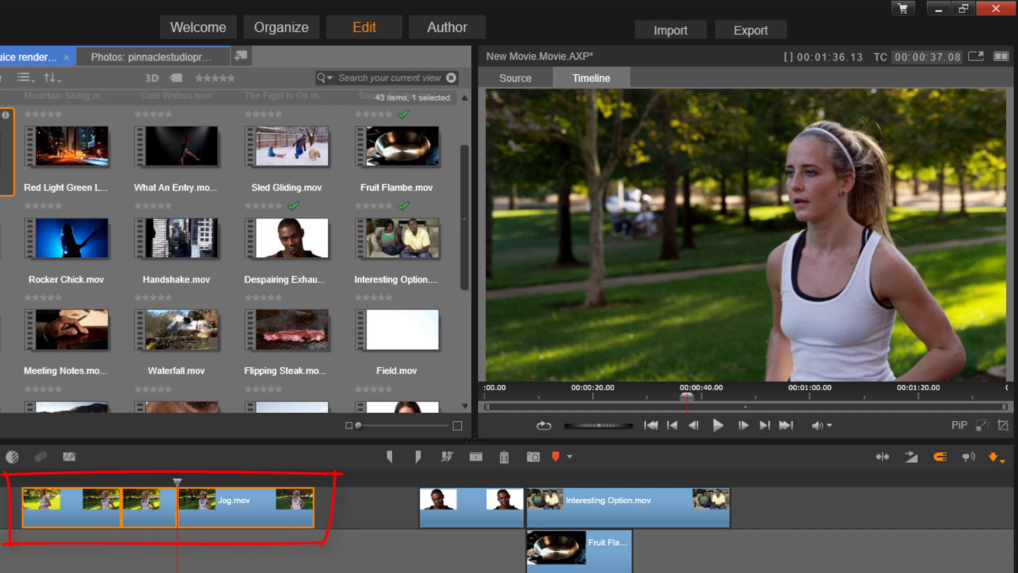
Step: Delete the middle Jog.mov piece from its context menu, leaving a gap
{"action": "left_click", "coordinate": [152, 507]}
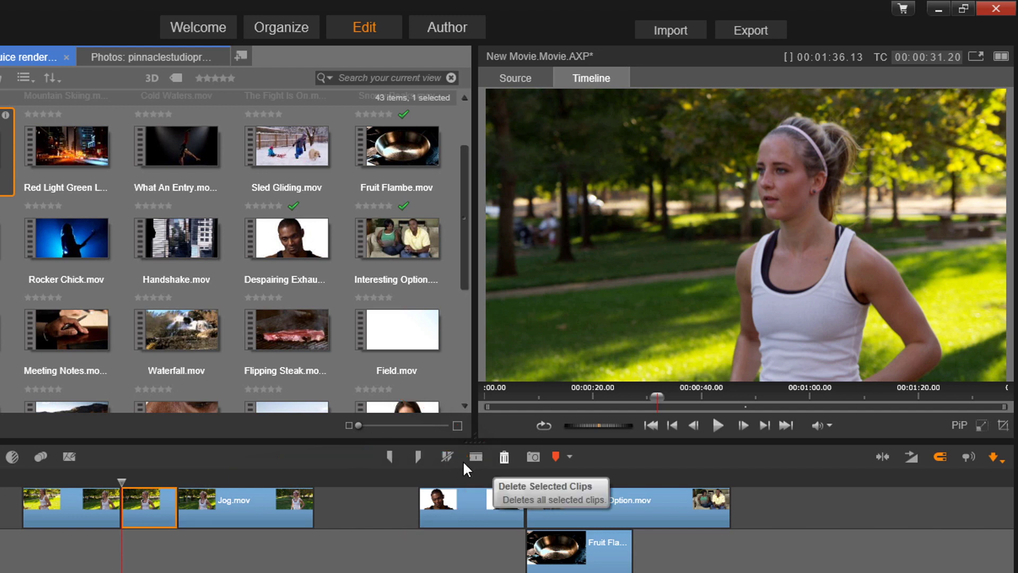
{"action": "right_click", "coordinate": [147, 500]}
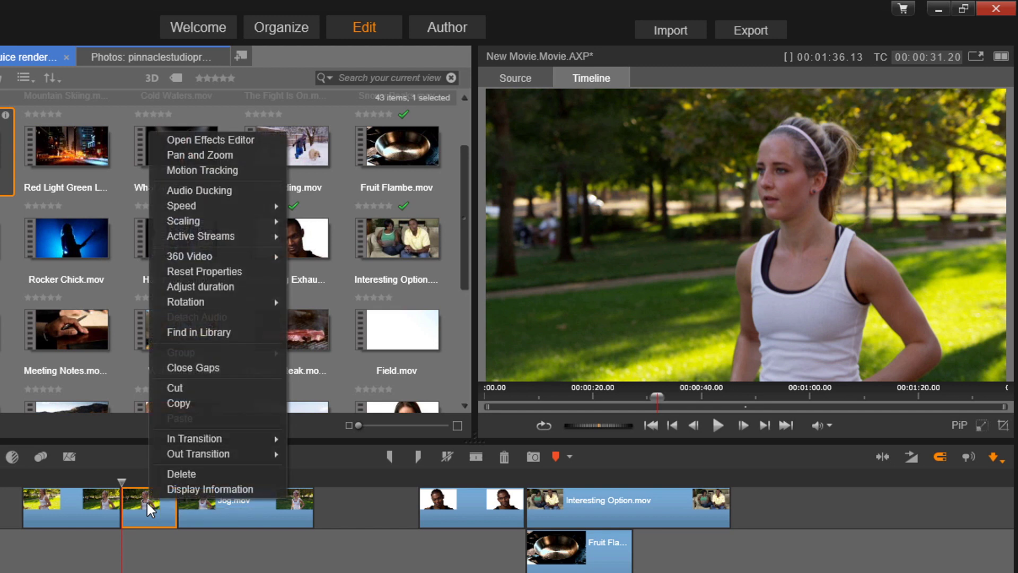
{"action": "left_click", "coordinate": [184, 473]}
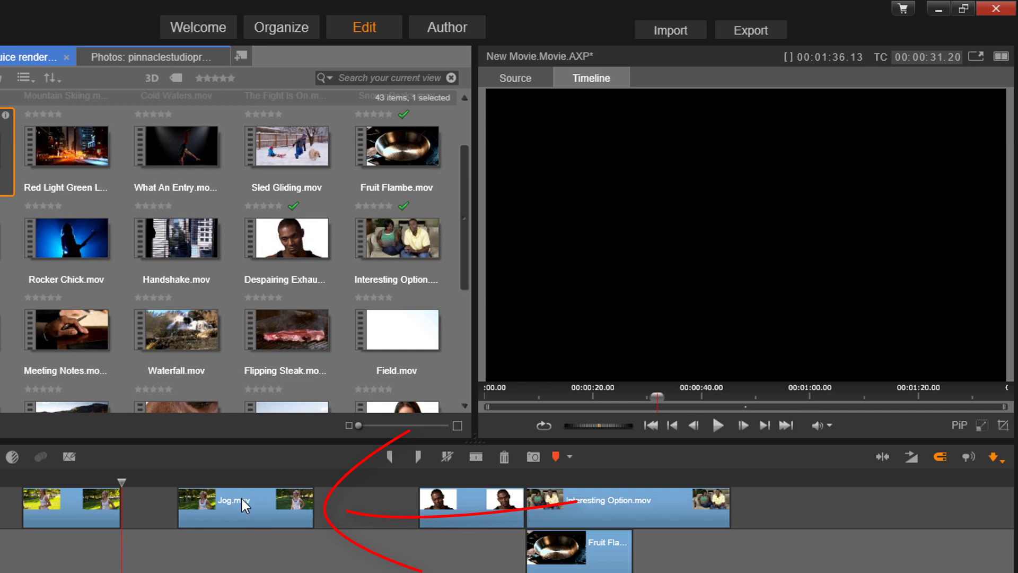
Step: Slide both remaining Jog.mov pieces slightly later, ending with a gap after the first piece
{"action": "mouse_move", "coordinate": [222, 519]}
{"action": "left_mouse_down"}
{"action": "mouse_move", "coordinate": [306, 520]}
{"action": "mouse_move", "coordinate": [217, 524]}
{"action": "mouse_move", "coordinate": [248, 531]}
{"action": "mouse_move", "coordinate": [212, 520]}
{"action": "left_mouse_up"}
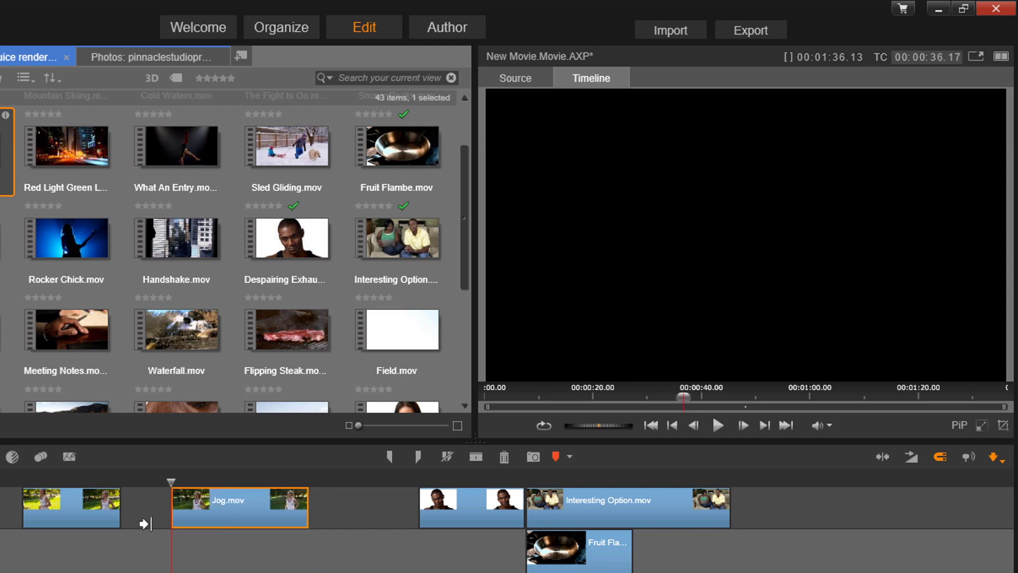
{"action": "left_click", "coordinate": [78, 506]}
{"action": "left_click_drag", "start_coordinate": [49, 570], "coordinate": [95, 519]}
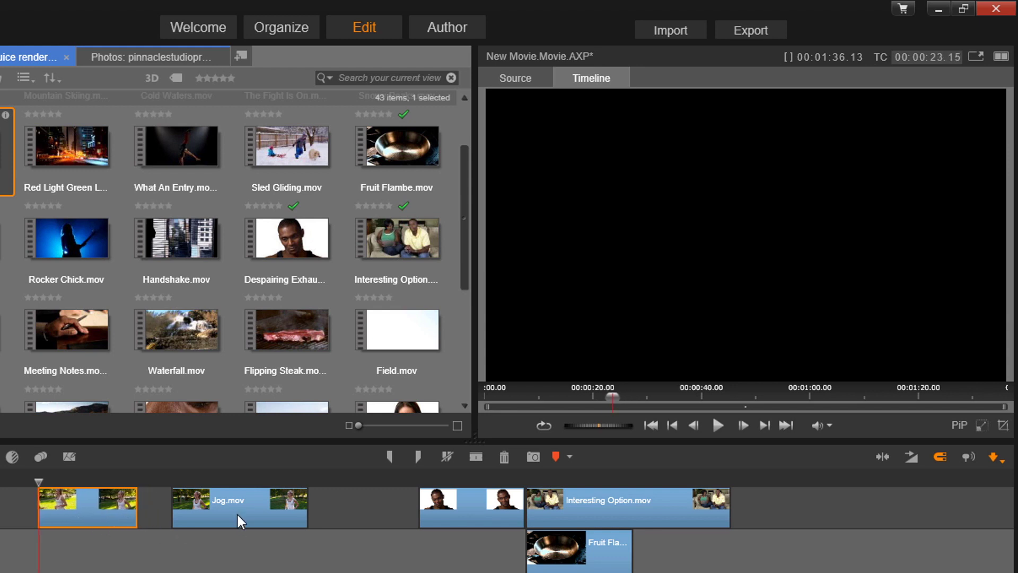
{"action": "left_click_drag", "start_coordinate": [237, 512], "coordinate": [221, 514]}
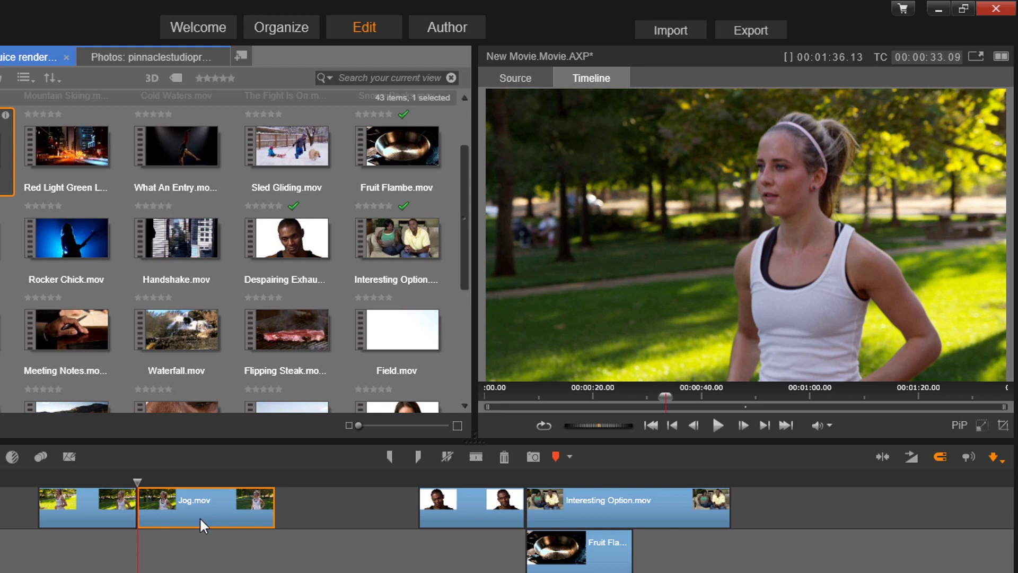
{"action": "left_click_drag", "start_coordinate": [200, 517], "coordinate": [273, 510]}
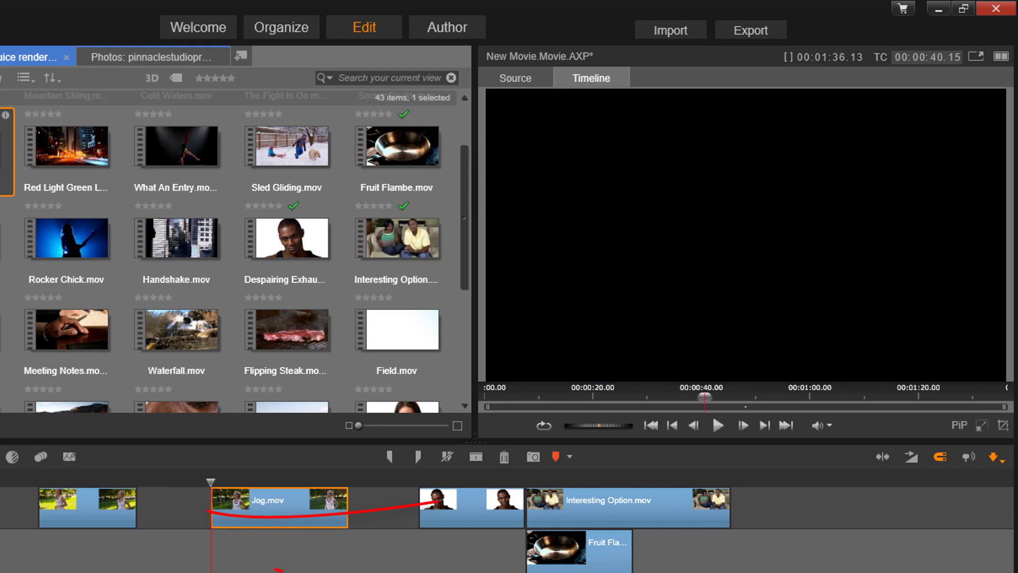
Step: Apply Close Gap on the empty space so Jog.mov butts against the preceding clip
{"action": "right_click", "coordinate": [169, 509]}
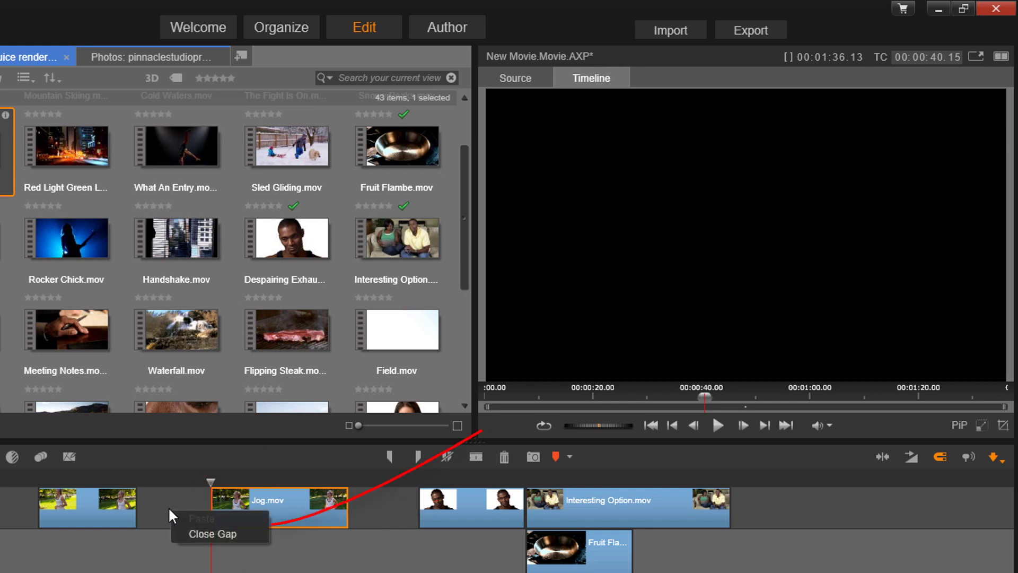
{"action": "left_click", "coordinate": [209, 532]}
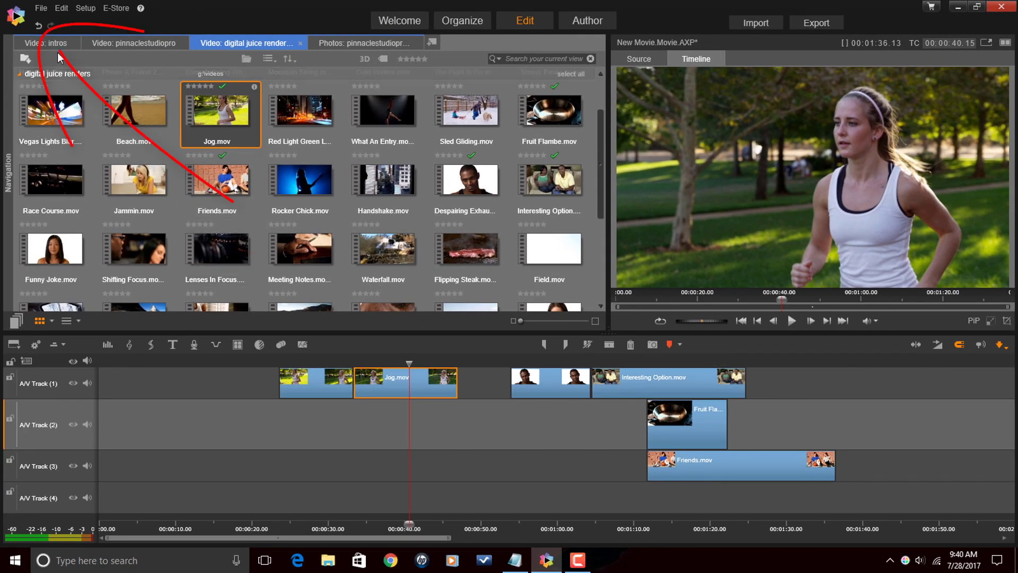
Step: Undo the gap close and try moving the Jog.mov piece to start near 00:00:40
{"action": "left_click", "coordinate": [40, 27]}
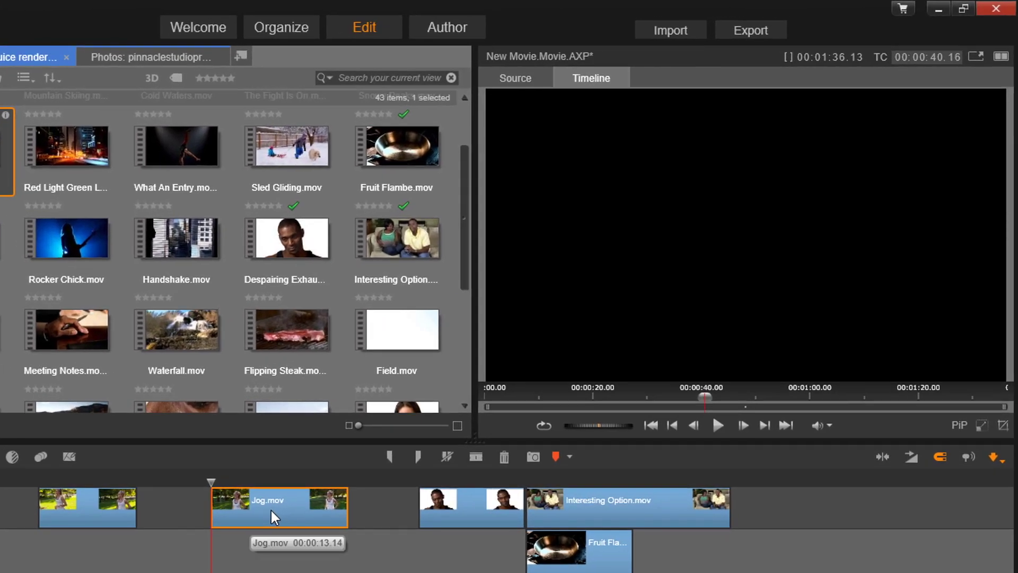
{"action": "left_click_drag", "start_coordinate": [238, 512], "coordinate": [214, 507]}
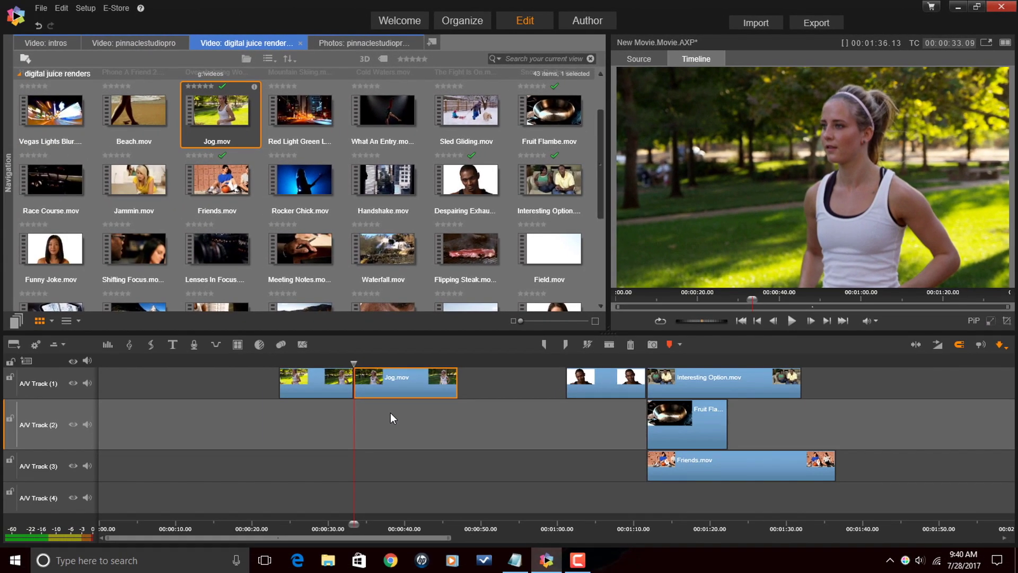
{"action": "left_click_drag", "start_coordinate": [399, 378], "coordinate": [455, 379]}
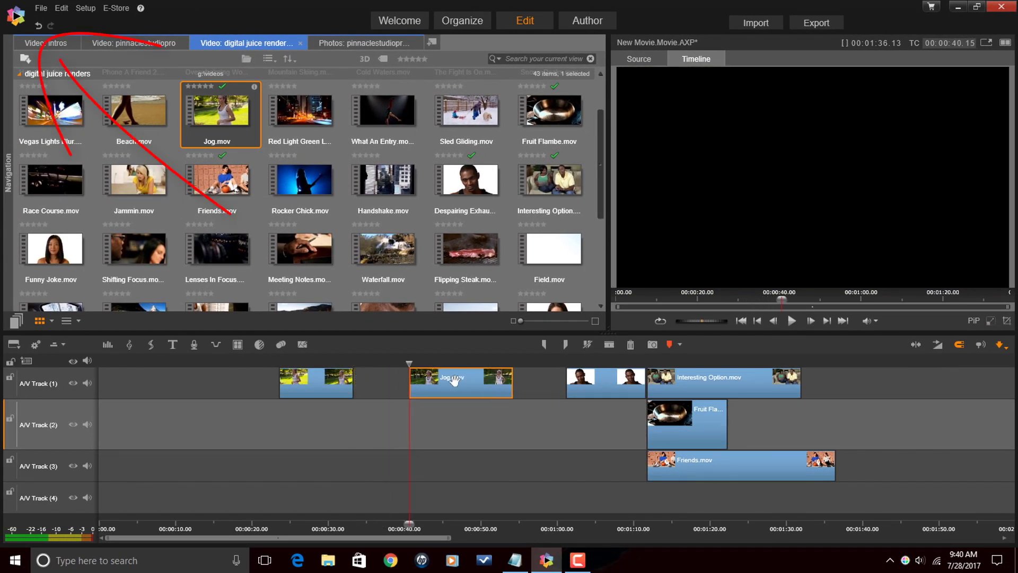
Step: Undo and redo repeatedly until the three adjacent Jog.mov pieces, middle one included, return
{"action": "left_click", "coordinate": [39, 26]}
{"action": "key", "text": "ctrl+y"}
{"action": "left_click", "coordinate": [39, 26]}
{"action": "left_click", "coordinate": [39, 30]}
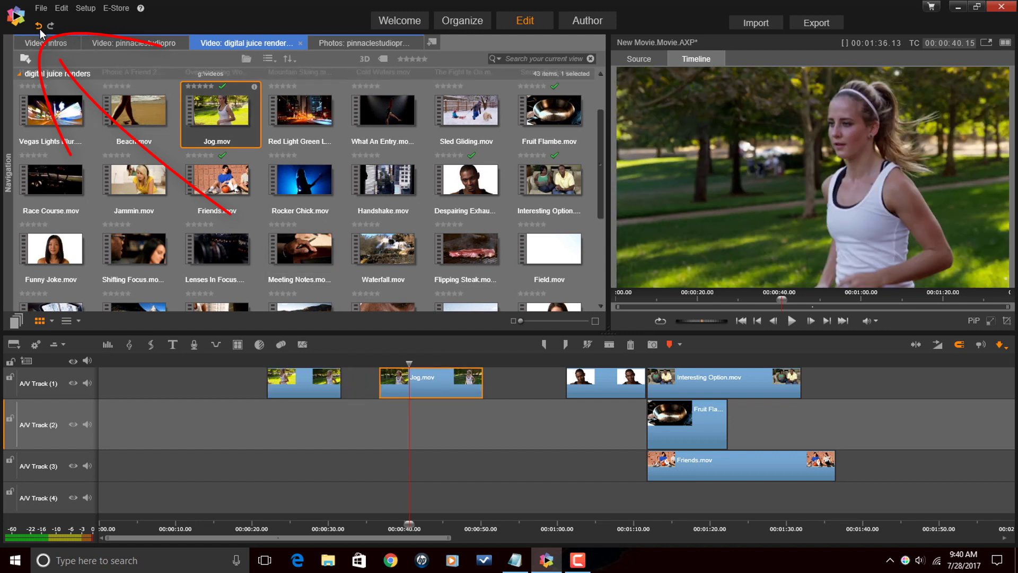
{"action": "left_click", "coordinate": [40, 29]}
{"action": "left_click", "coordinate": [39, 26]}
{"action": "left_click", "coordinate": [39, 26]}
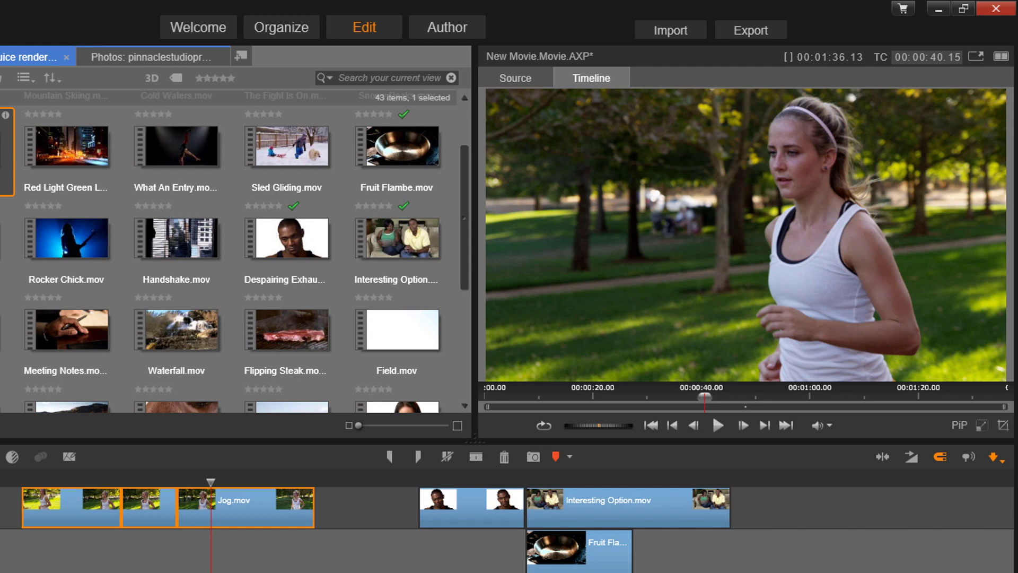
Step: In insert mode, ripple-delete the middle Jog.mov piece, then paste it back with Ctrl+V
{"action": "left_click", "coordinate": [997, 457]}
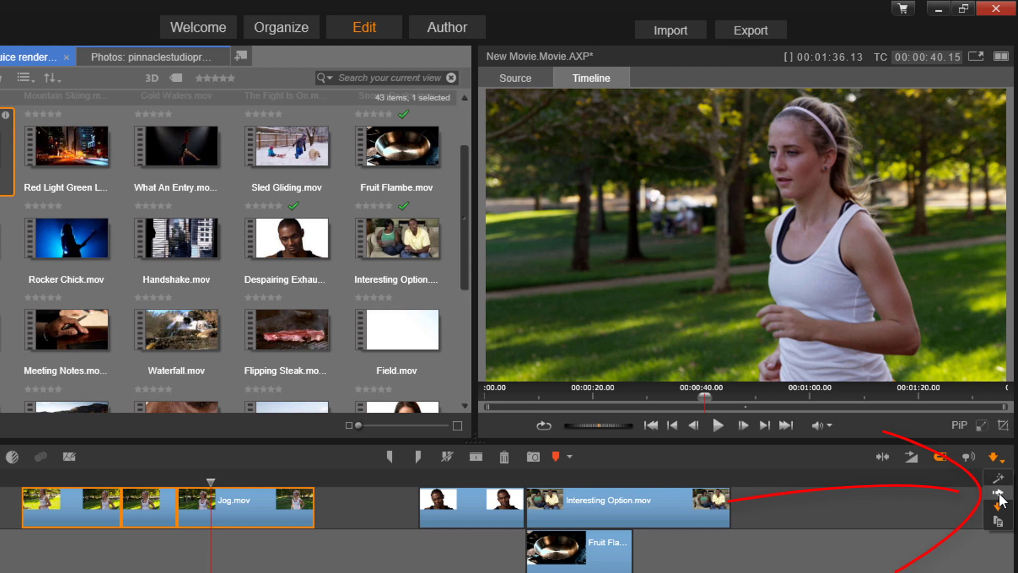
{"action": "left_click", "coordinate": [999, 496]}
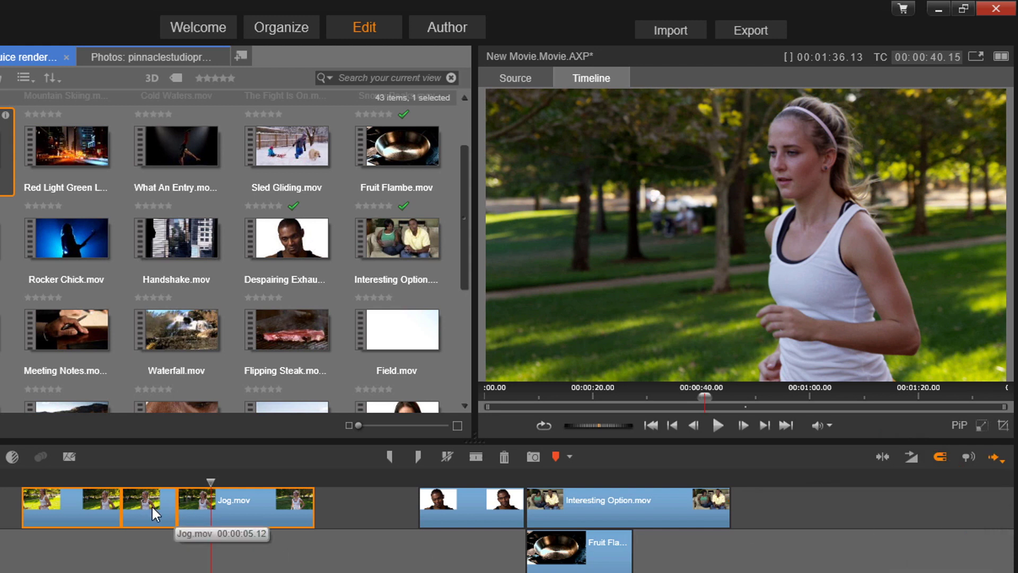
{"action": "left_click", "coordinate": [151, 505]}
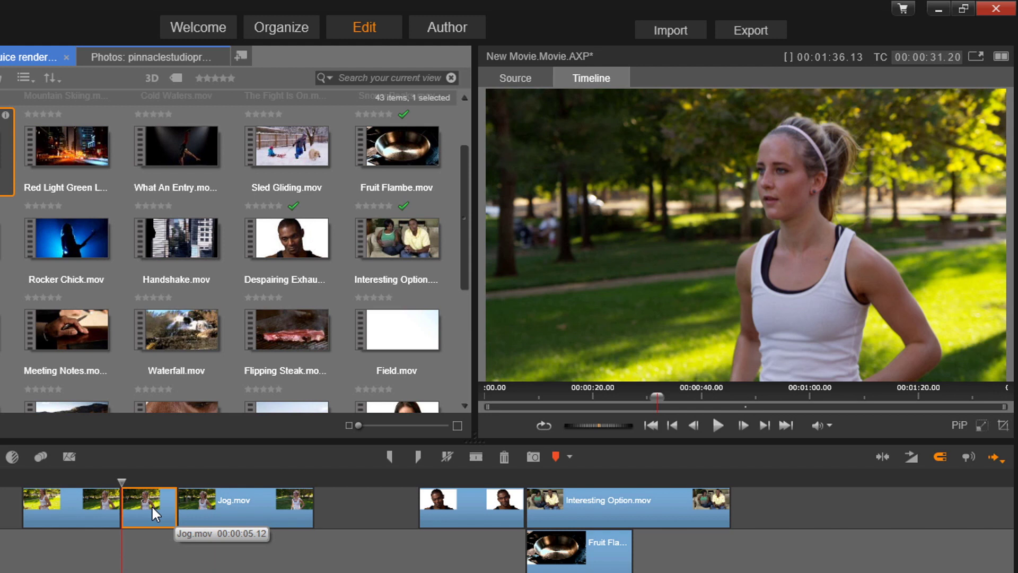
{"action": "left_click", "coordinate": [504, 457]}
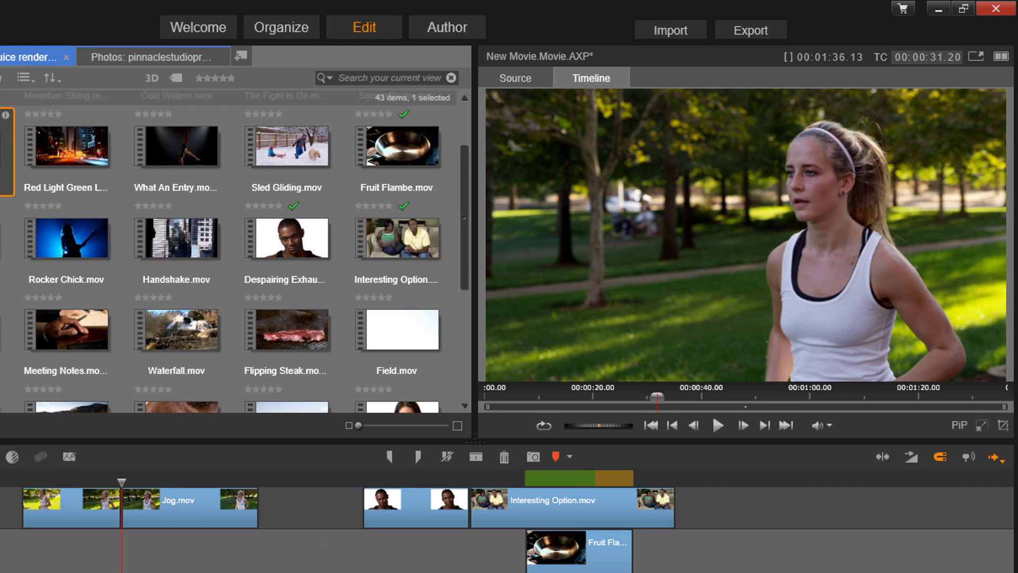
{"action": "key", "text": "ctrl+v"}
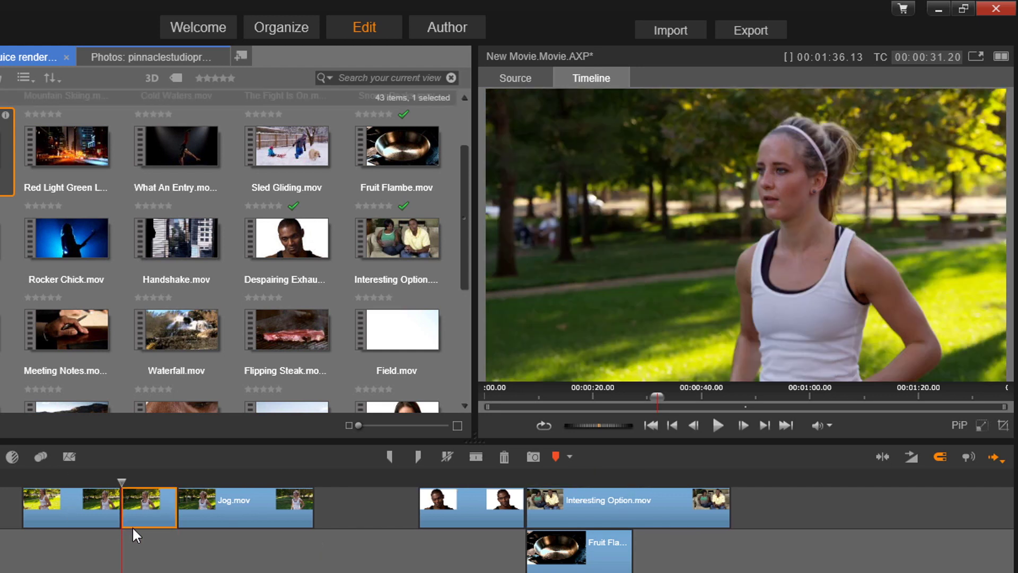
Step: In overwrite mode, delete the small clip and slide Jog.mov left against the first clip
{"action": "left_click", "coordinate": [1001, 459]}
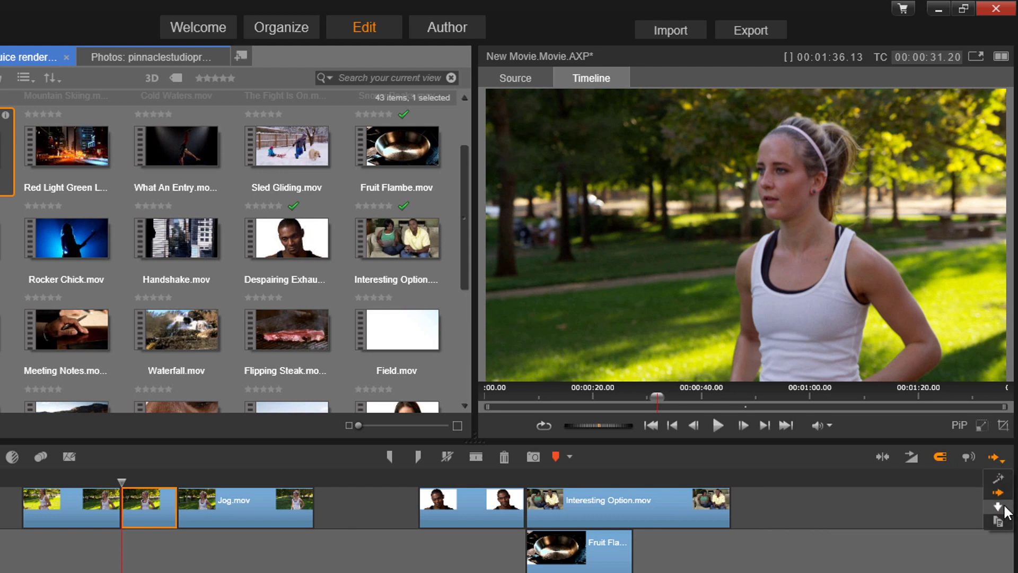
{"action": "left_click", "coordinate": [1004, 508]}
{"action": "right_click", "coordinate": [146, 509]}
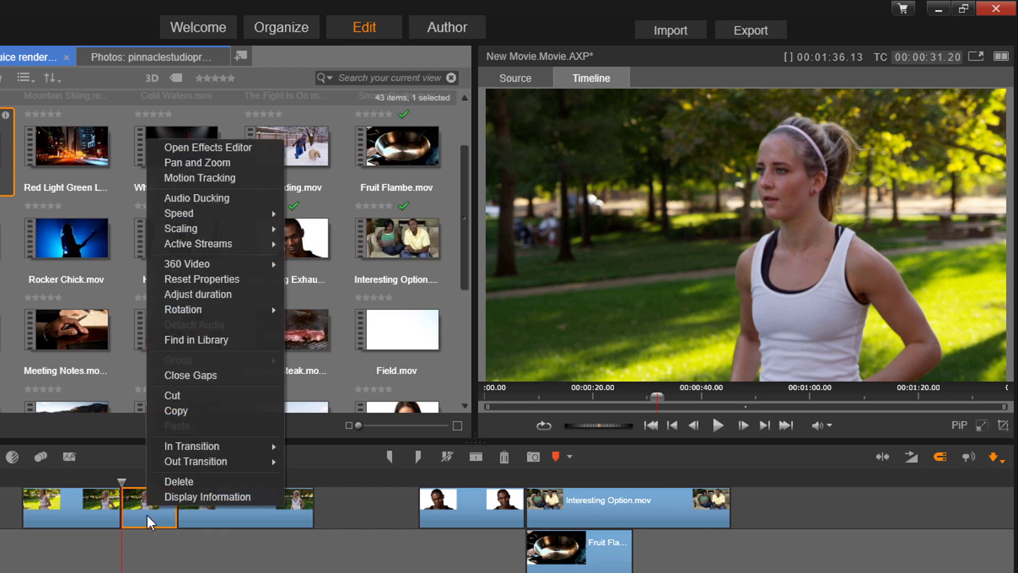
{"action": "left_click", "coordinate": [182, 481]}
{"action": "left_click", "coordinate": [245, 513]}
{"action": "left_click_drag", "start_coordinate": [221, 515], "coordinate": [165, 516]}
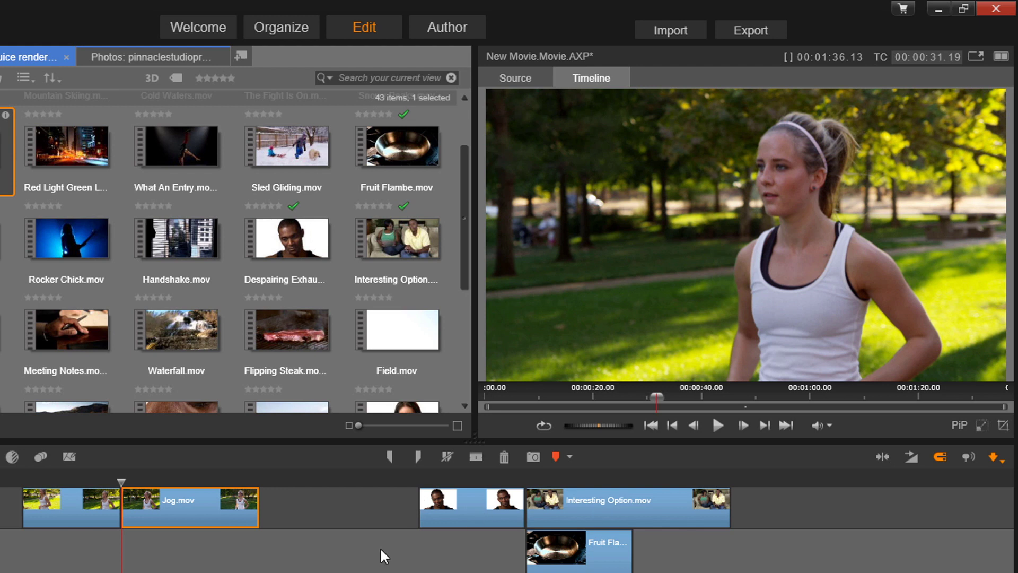
{"action": "left_click", "coordinate": [368, 561]}
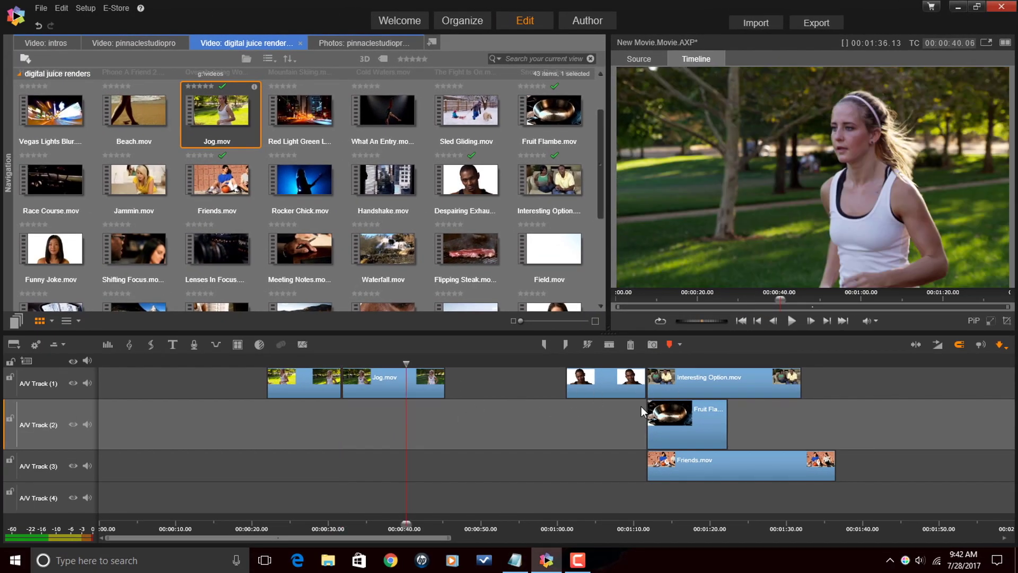
{"action": "left_click", "coordinate": [692, 359]}
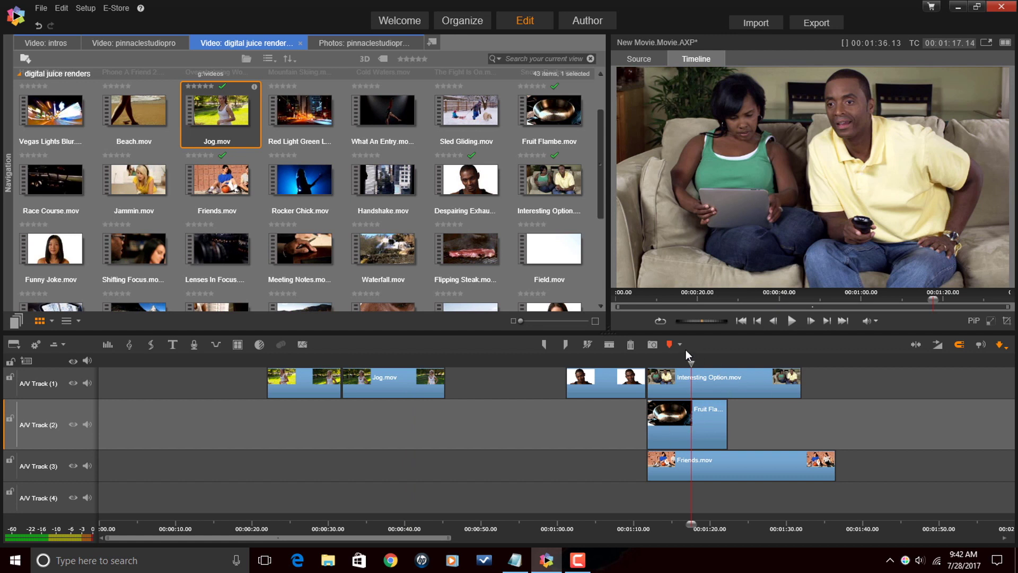
{"action": "left_click", "coordinate": [608, 346]}
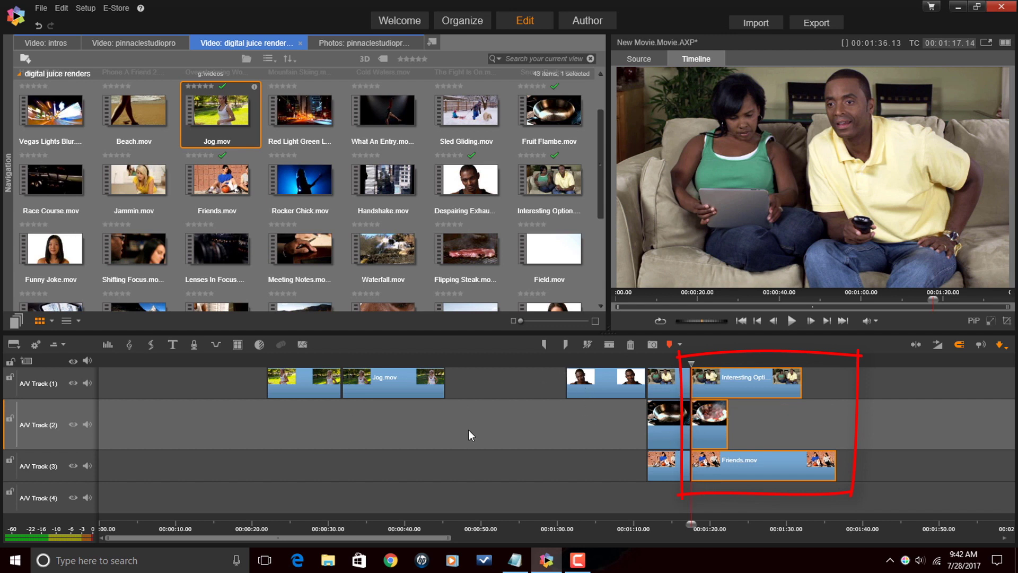
{"action": "mouse_move", "coordinate": [28, 111]}
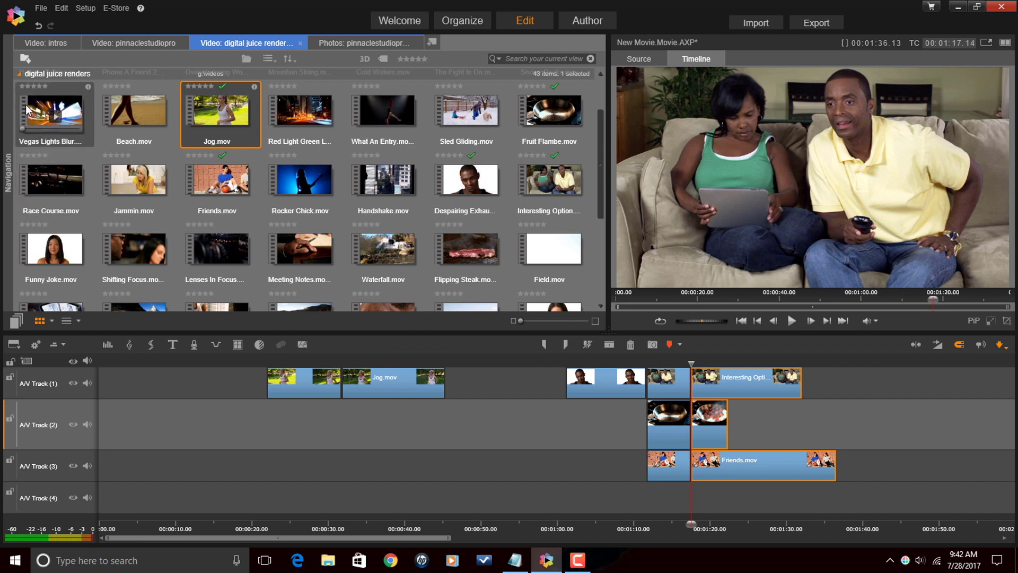
{"action": "left_click", "coordinate": [39, 26]}
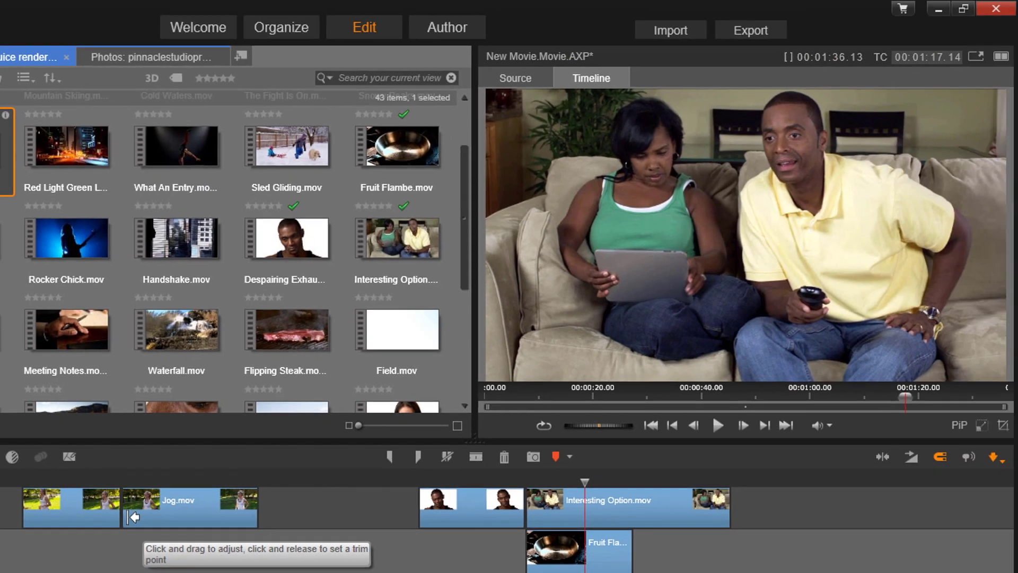
Step: Trim Jog.mov's start to a later in-point and place it right after the first clip
{"action": "left_click", "coordinate": [350, 425]}
{"action": "left_click", "coordinate": [136, 517]}
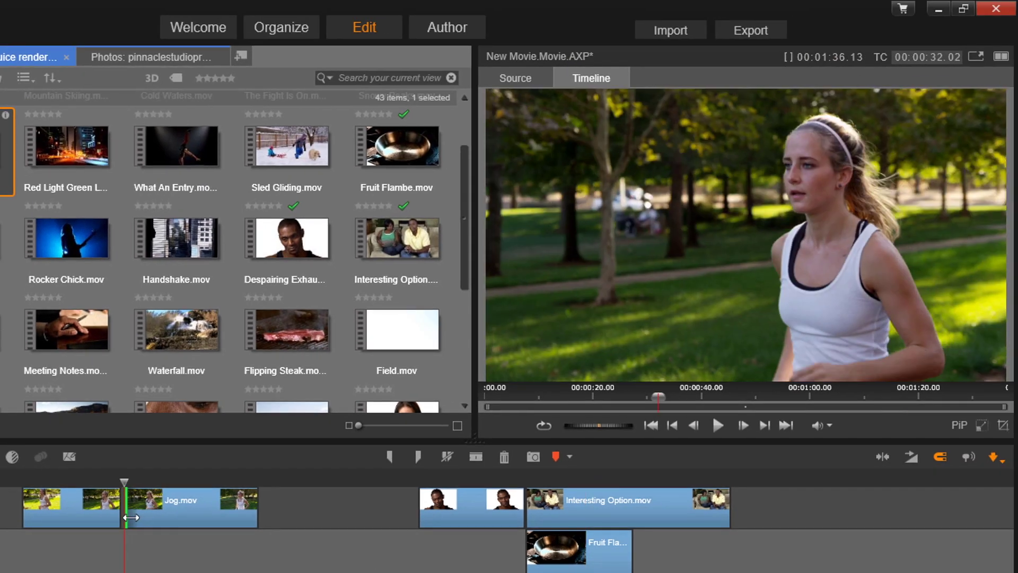
{"action": "left_click_drag", "start_coordinate": [137, 517], "coordinate": [163, 524]}
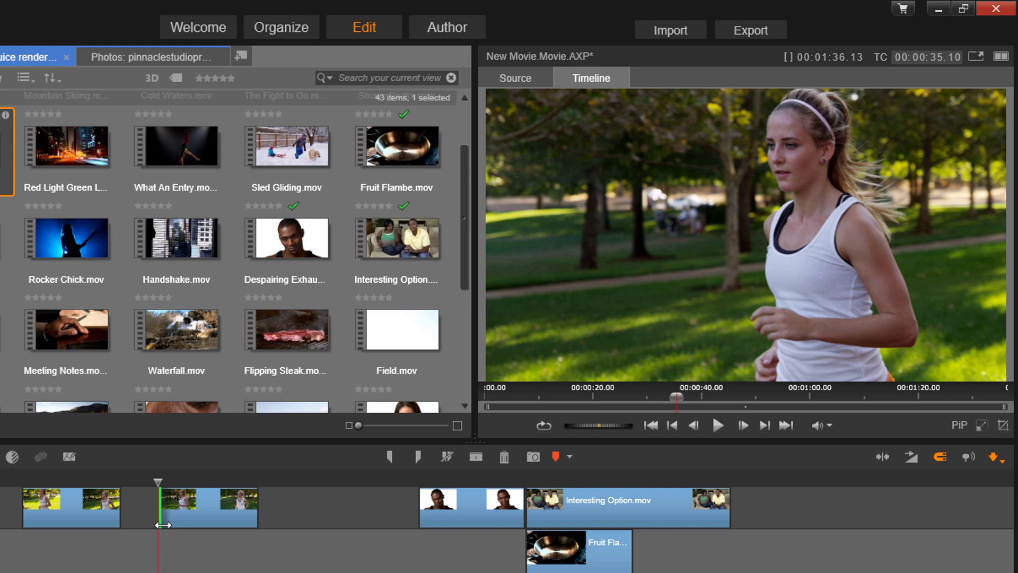
{"action": "mouse_move", "coordinate": [163, 525]}
{"action": "left_mouse_down"}
{"action": "mouse_move", "coordinate": [126, 527]}
{"action": "mouse_move", "coordinate": [150, 527]}
{"action": "left_mouse_up"}
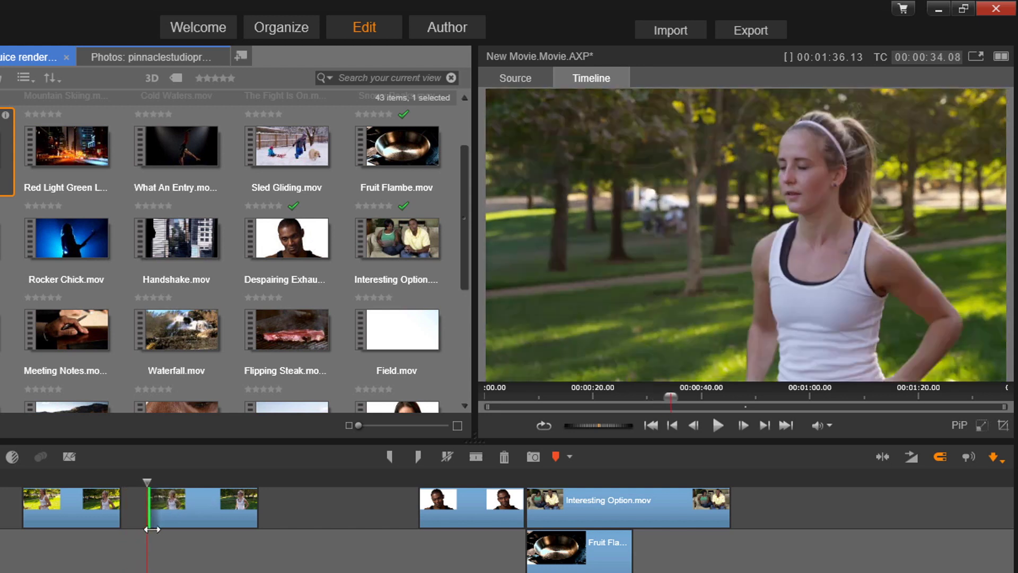
{"action": "left_click_drag", "start_coordinate": [246, 516], "coordinate": [237, 518]}
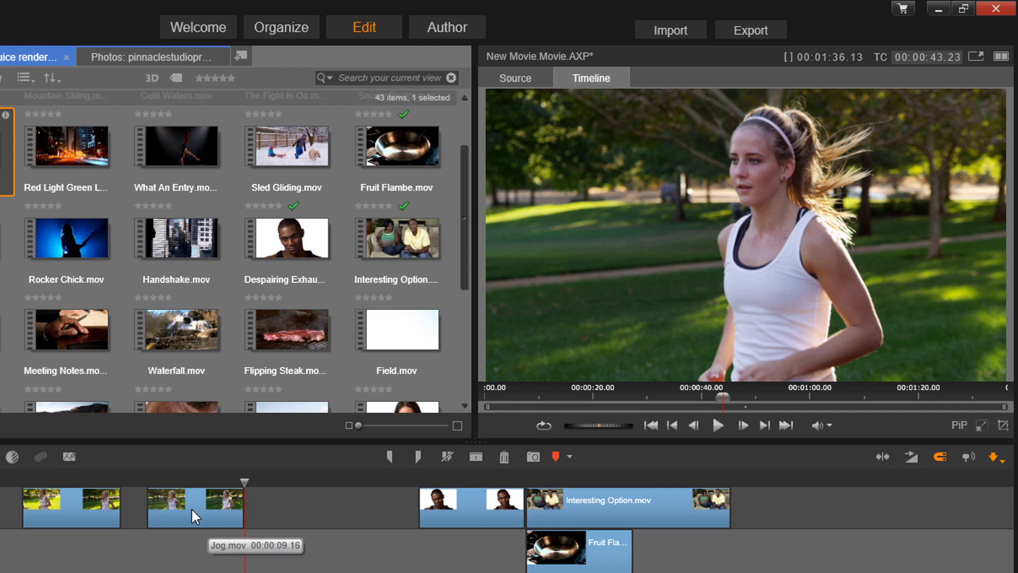
{"action": "mouse_move", "coordinate": [189, 502]}
{"action": "left_mouse_down"}
{"action": "mouse_move", "coordinate": [164, 504]}
{"action": "mouse_move", "coordinate": [207, 506]}
{"action": "mouse_move", "coordinate": [181, 510]}
{"action": "left_mouse_up"}
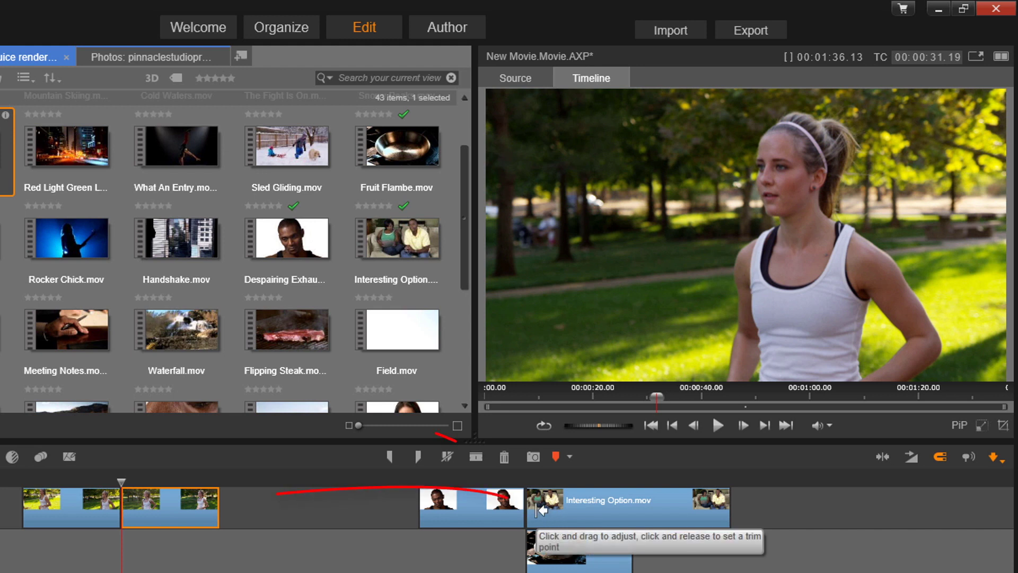
Step: Select Interesting Option.mov and open the Trim Editor on its starting cut
{"action": "left_click", "coordinate": [603, 511]}
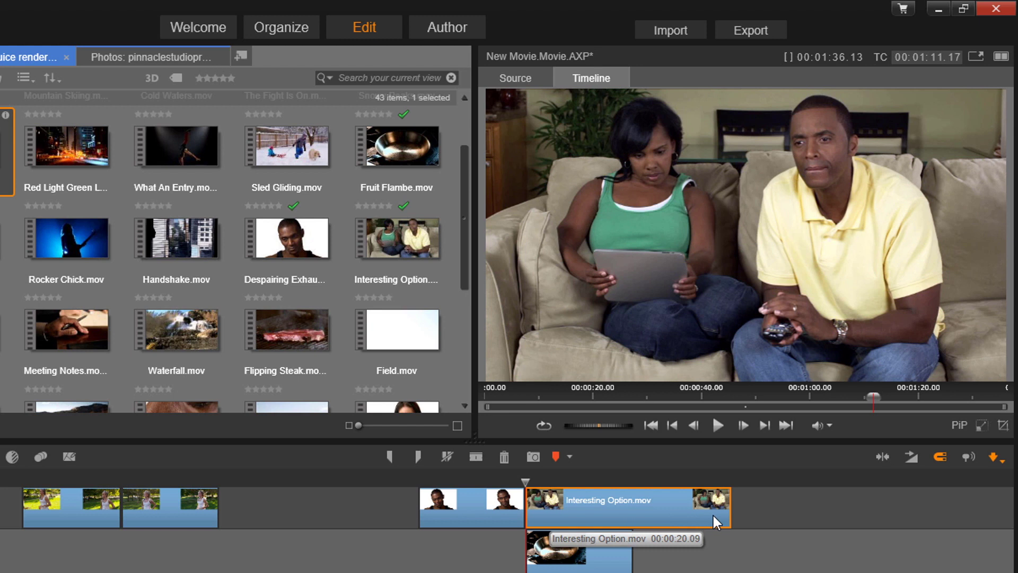
{"action": "left_click", "coordinate": [882, 455]}
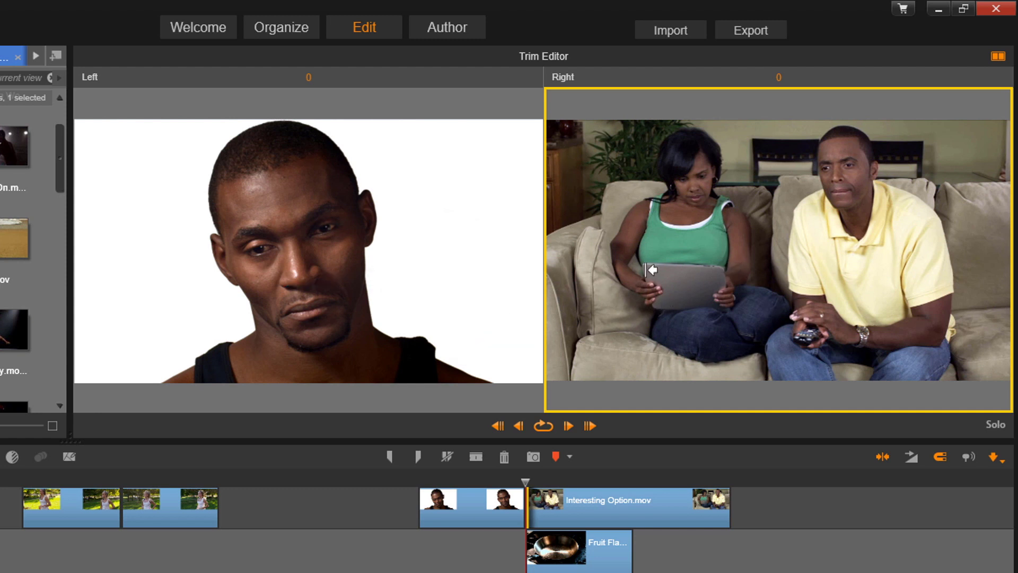
Step: Activate the Right side of the cut and drag until its counter reads 111 frames
{"action": "left_click", "coordinate": [425, 266]}
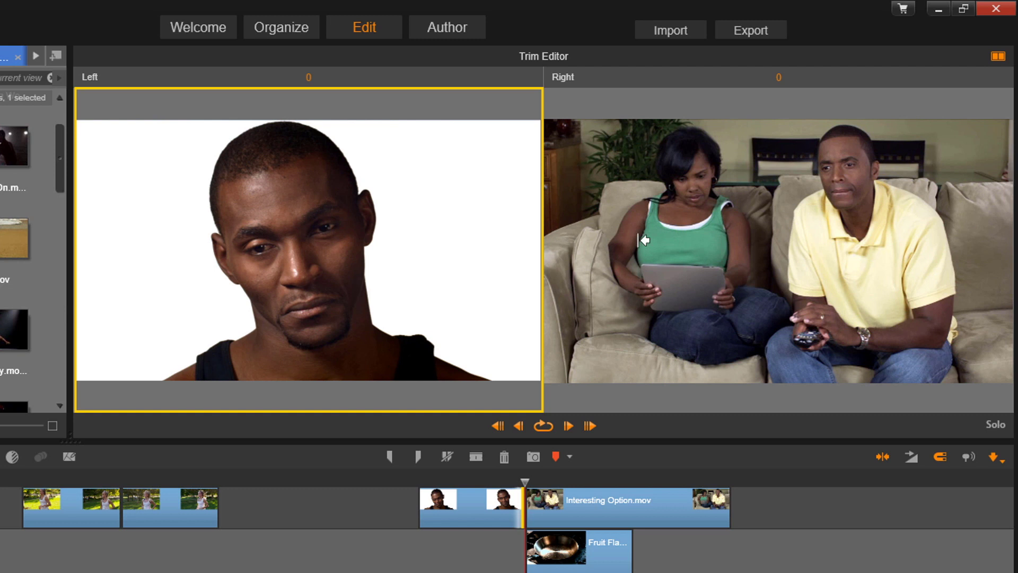
{"action": "left_click", "coordinate": [693, 234]}
{"action": "left_click", "coordinate": [449, 255]}
{"action": "left_click", "coordinate": [713, 265]}
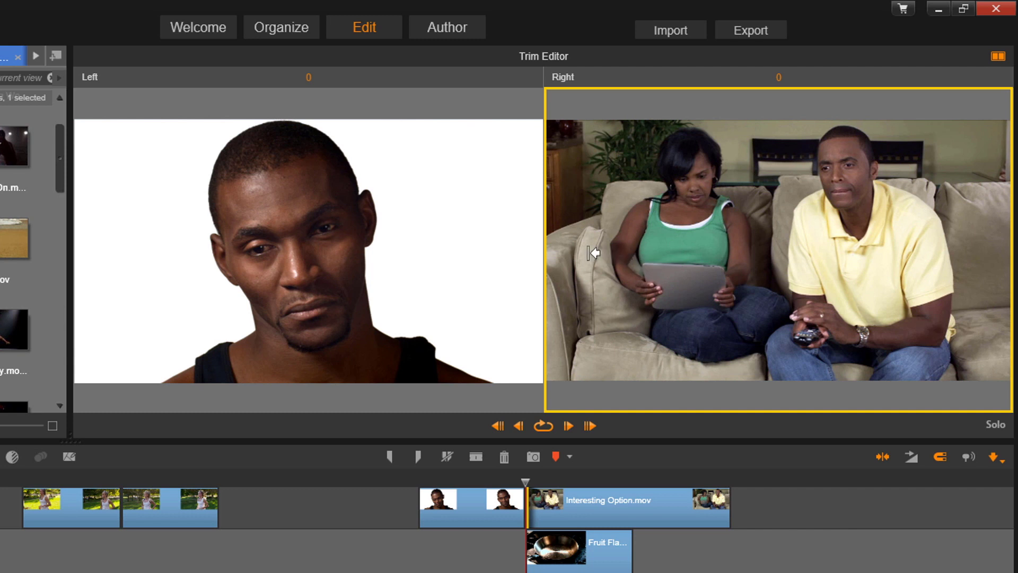
{"action": "left_click_drag", "start_coordinate": [593, 253], "coordinate": [670, 272]}
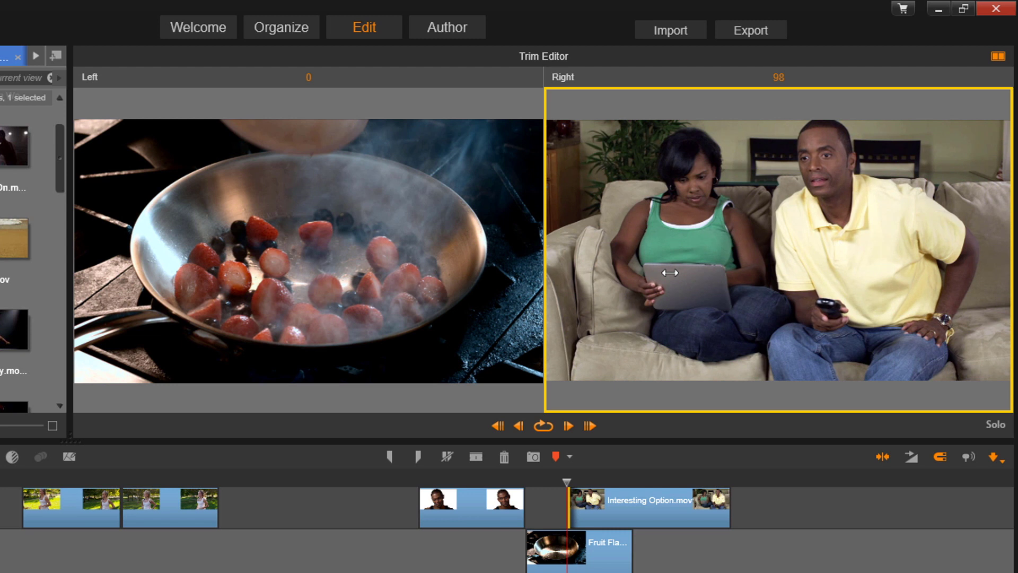
{"action": "left_click_drag", "start_coordinate": [670, 273], "coordinate": [670, 274]}
{"action": "mouse_move", "coordinate": [670, 275]}
{"action": "left_mouse_down"}
{"action": "mouse_move", "coordinate": [692, 284]}
{"action": "mouse_move", "coordinate": [681, 291]}
{"action": "left_mouse_up"}
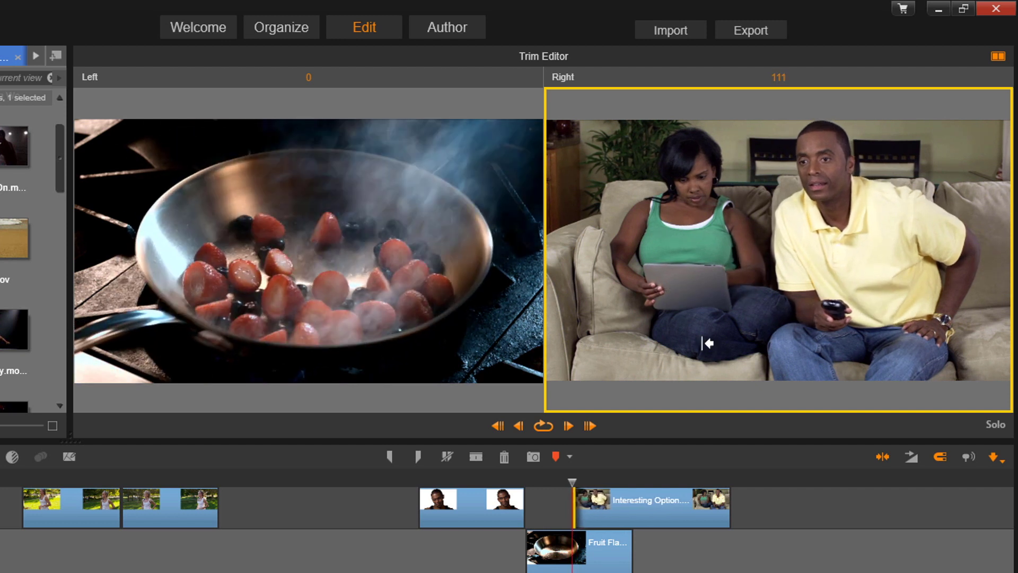
{"action": "left_click", "coordinate": [537, 426]}
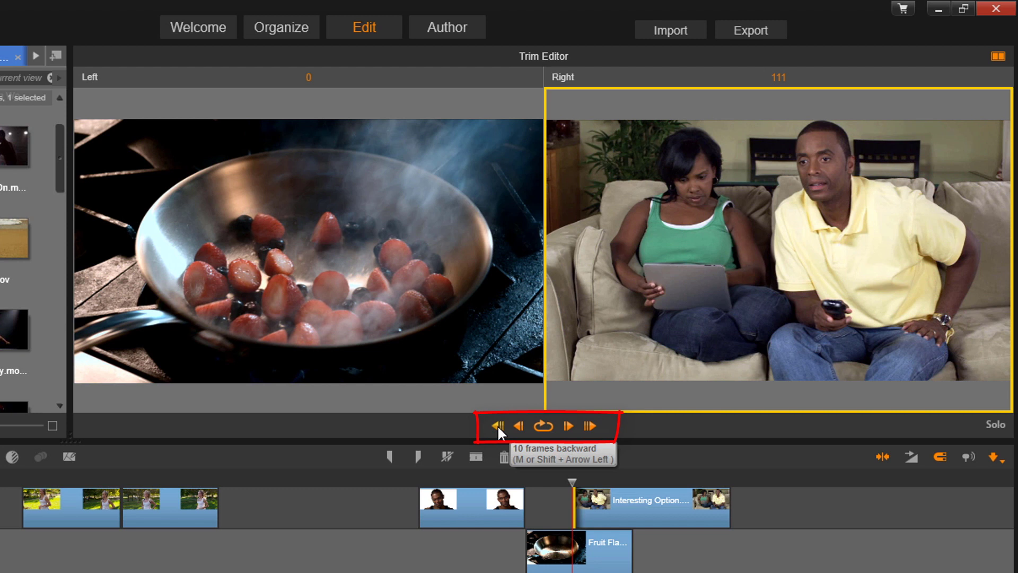
{"action": "left_click", "coordinate": [586, 430]}
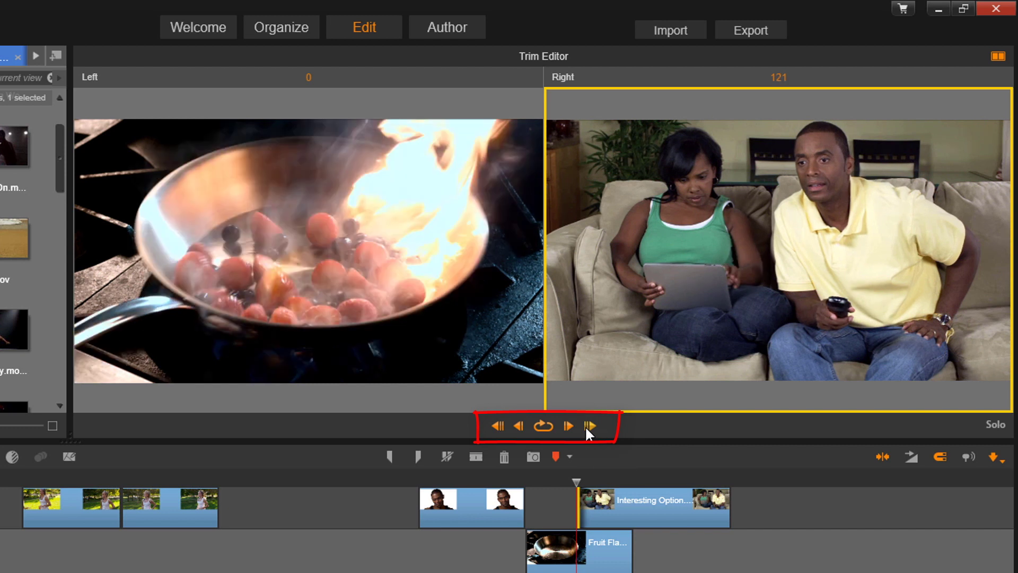
{"action": "left_click", "coordinate": [498, 425]}
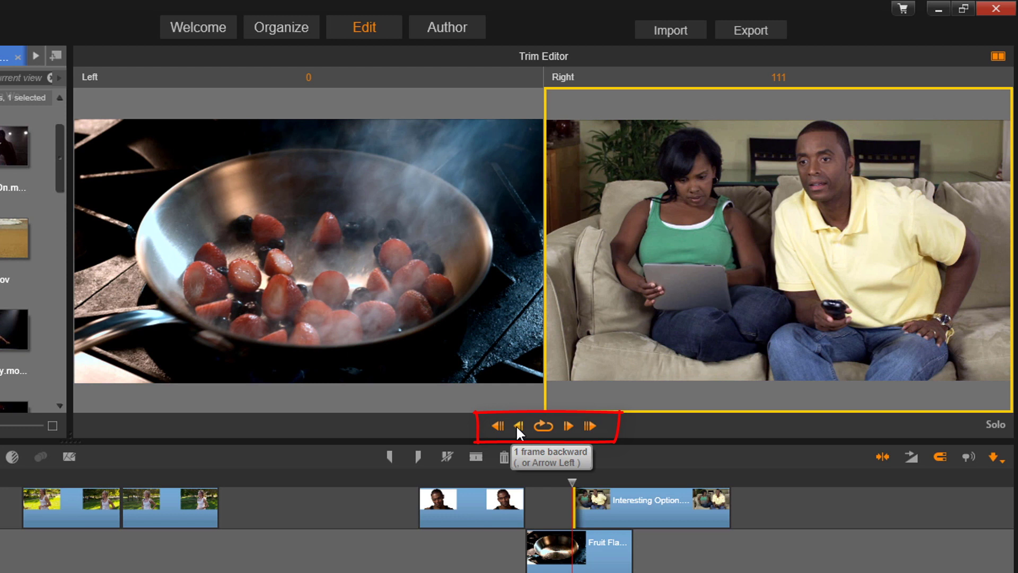
{"action": "left_click", "coordinate": [517, 427]}
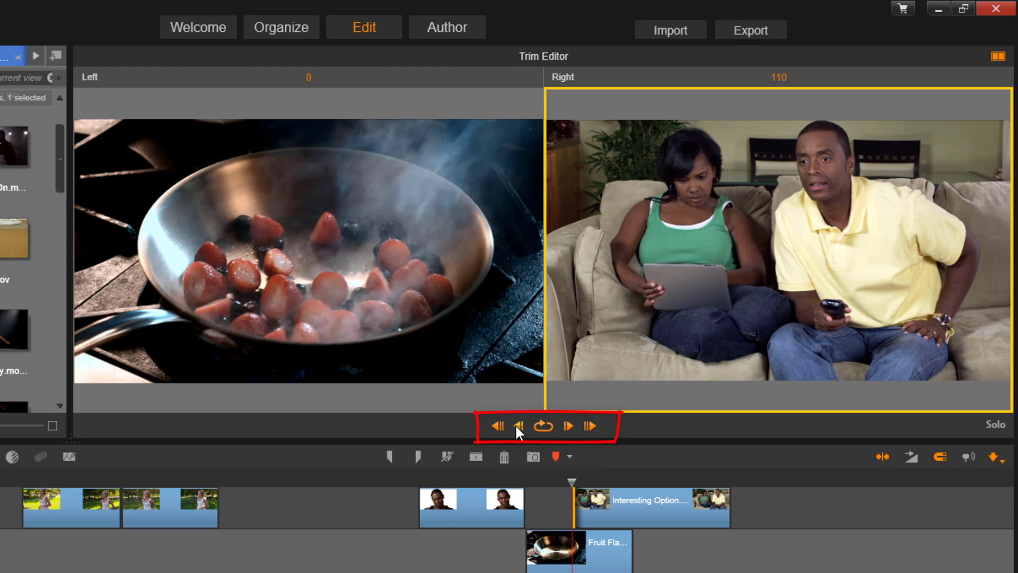
{"action": "left_click", "coordinate": [567, 425]}
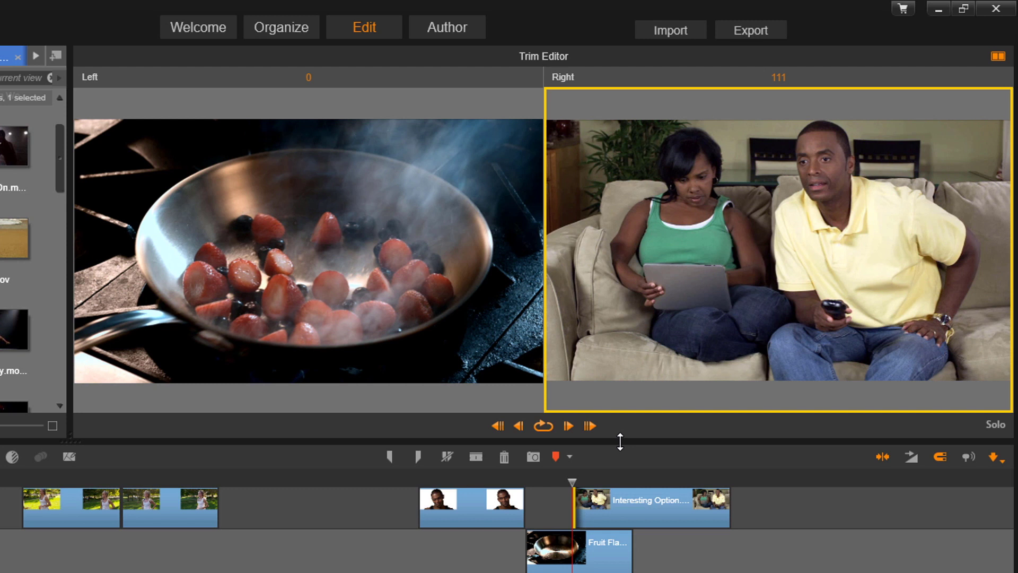
{"action": "left_click", "coordinate": [784, 511]}
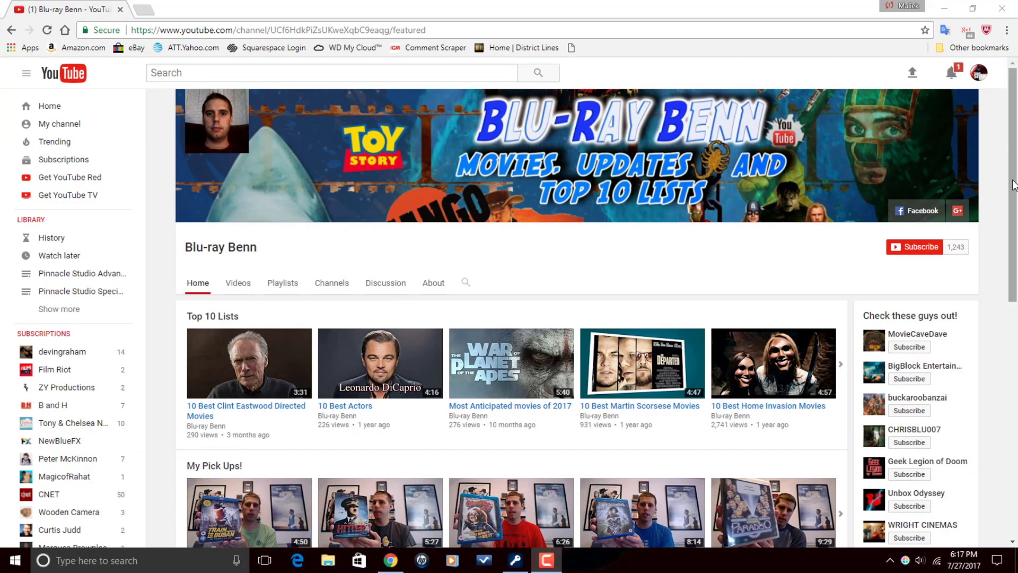
{"action": "scroll", "coordinate": [1012, 201], "scroll_direction": "down", "scroll_amount": 1}
{"action": "left_click_drag", "start_coordinate": [1012, 201], "coordinate": [968, 366]}
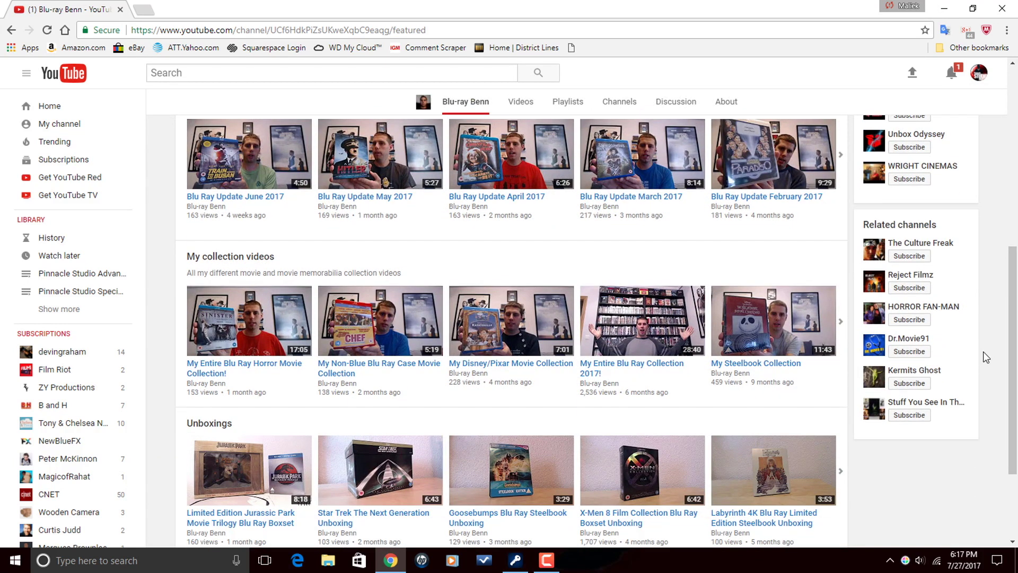
{"action": "scroll", "coordinate": [985, 356], "scroll_direction": "up", "scroll_amount": 7}
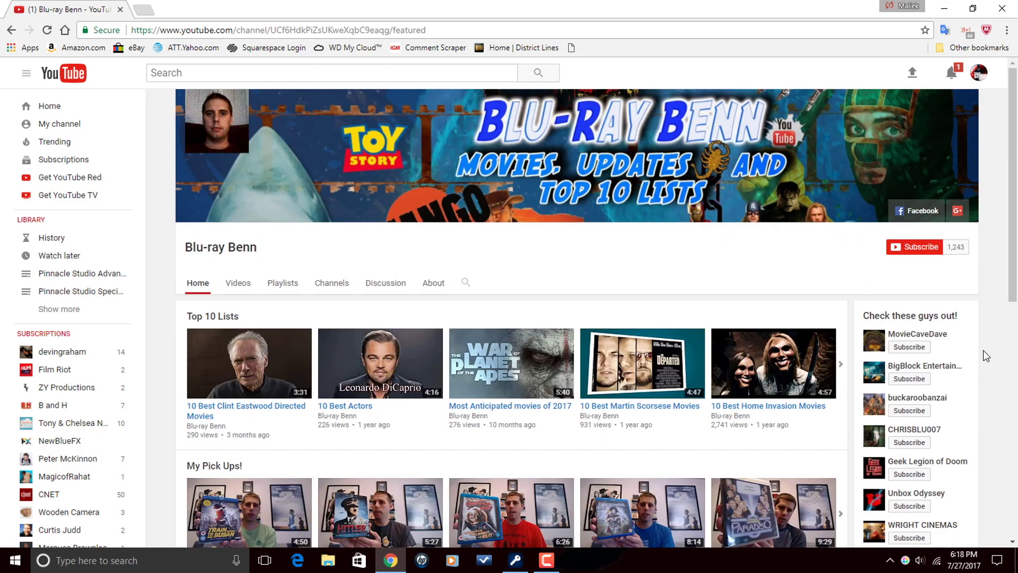